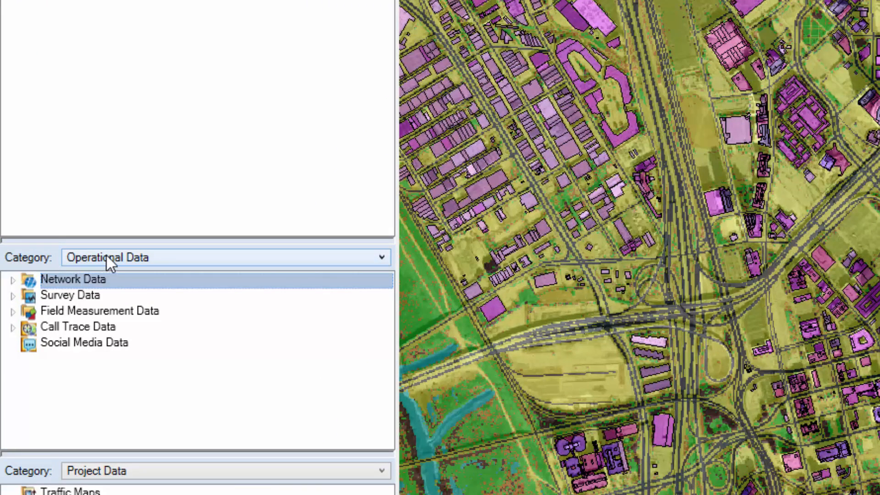
- Start a new social media grid named Downtown_Dallas_Weekdays, covering the Downtown_Dallas area
{"action": "left_click", "coordinate": [94, 346]}
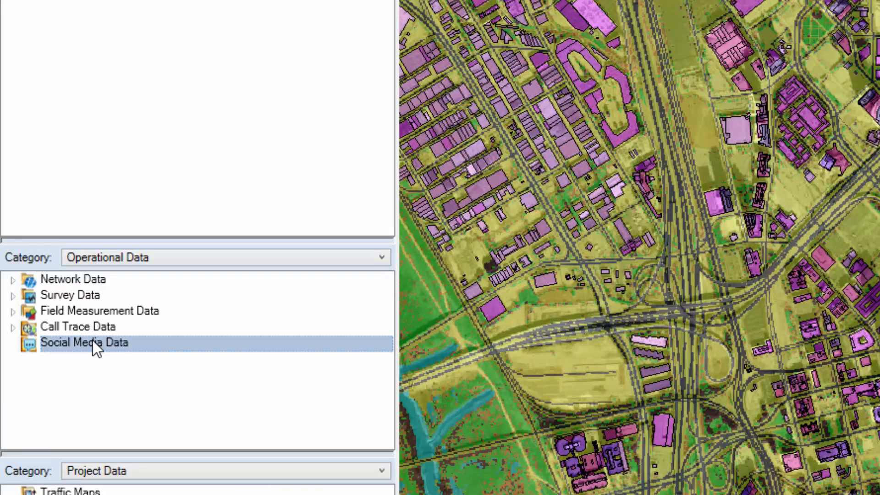
{"action": "right_click", "coordinate": [94, 341]}
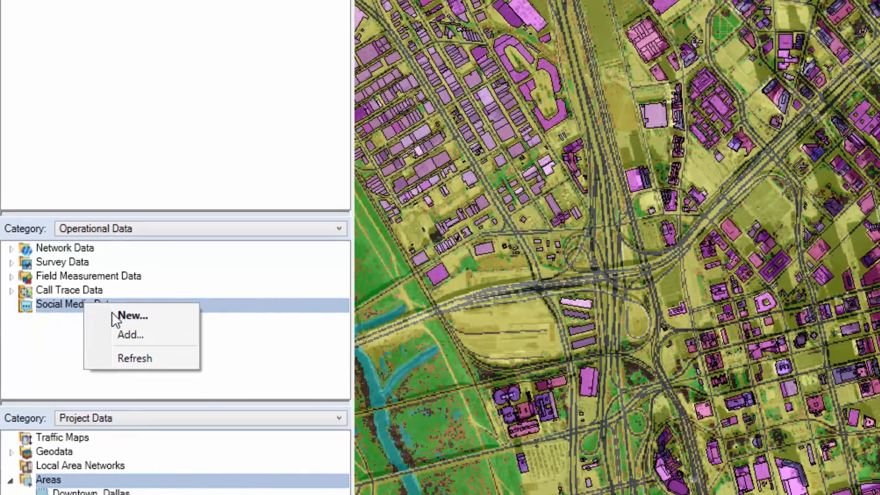
{"action": "left_click", "coordinate": [138, 343]}
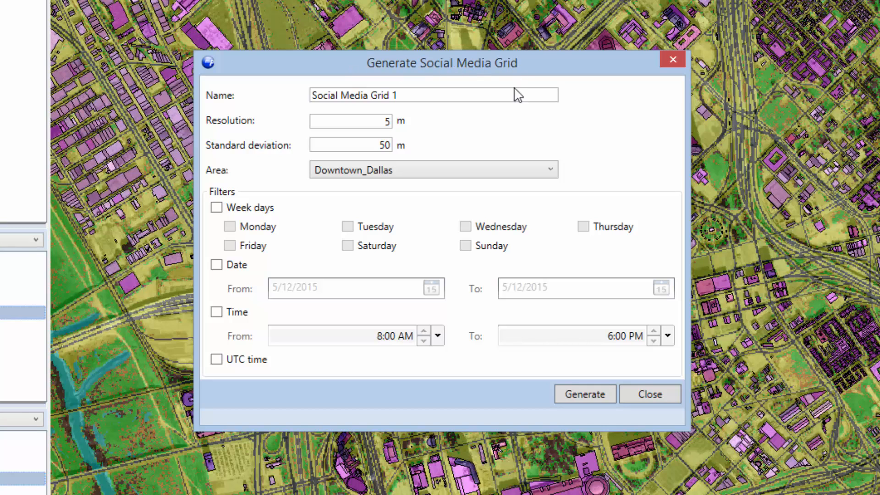
{"action": "left_click_drag", "start_coordinate": [429, 95], "coordinate": [307, 104]}
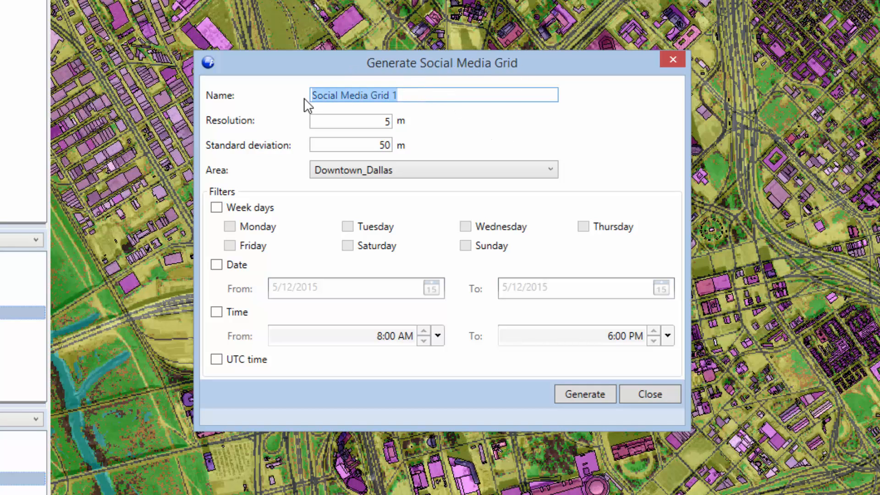
{"action": "type", "text": "Do"}
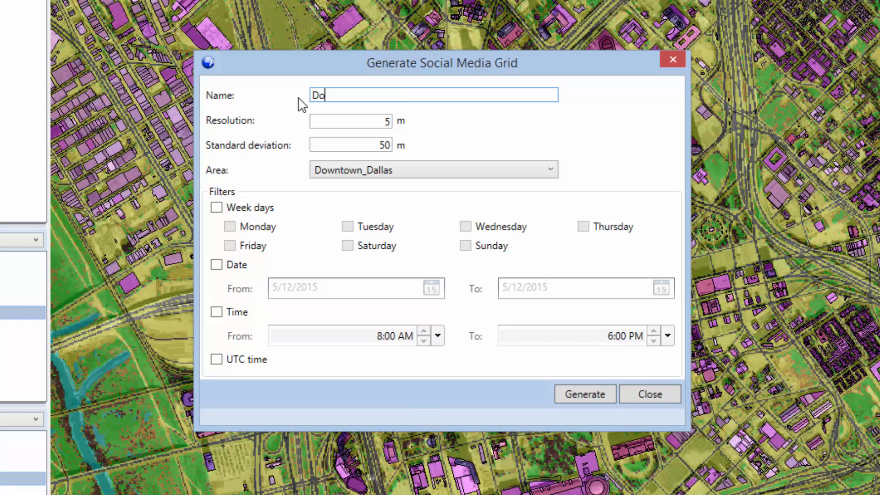
{"action": "type", "text": "wntown_Dallas_Week"}
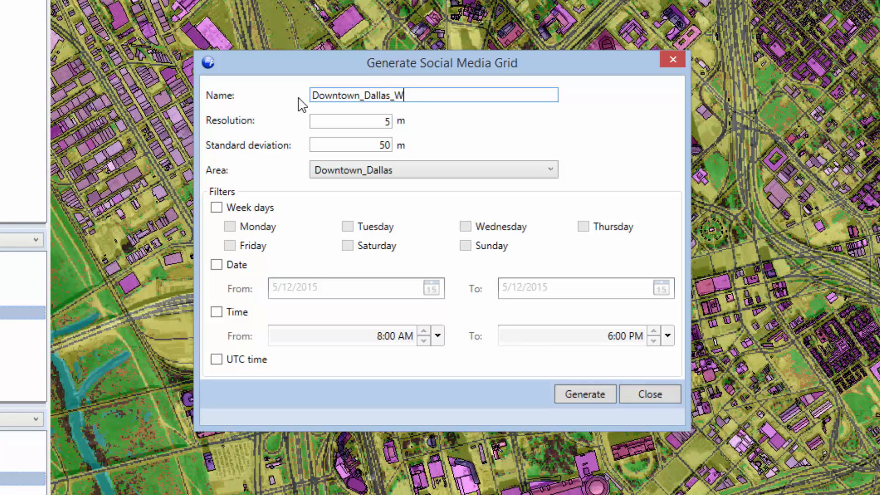
{"action": "type", "text": "days"}
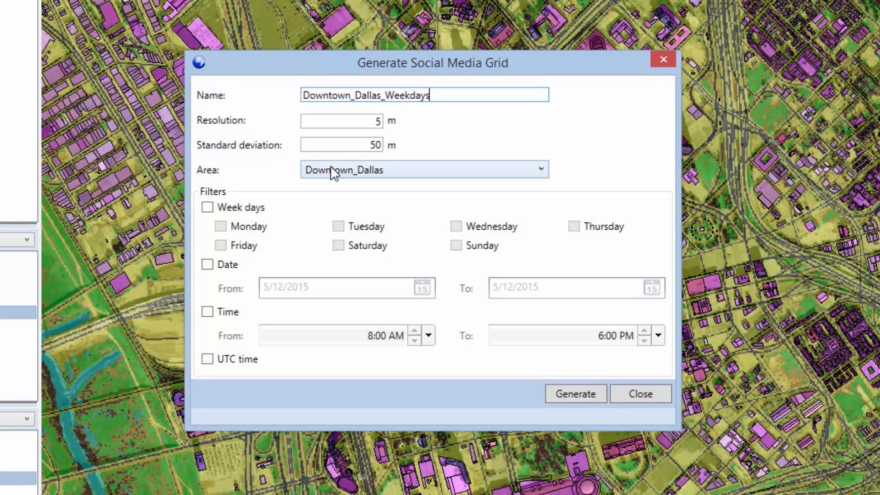
{"action": "left_click", "coordinate": [331, 168]}
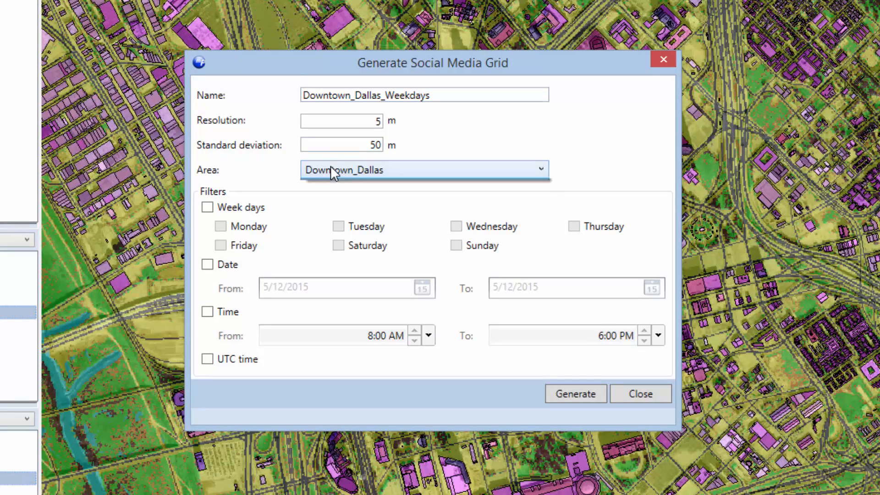
{"action": "left_click", "coordinate": [331, 168]}
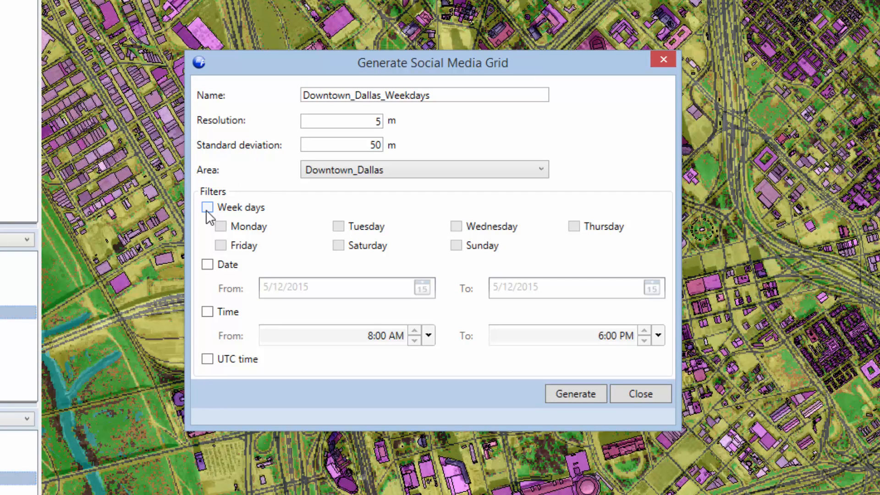
- Enable the week days filter and include Monday, Tuesday, Wednesday, Thursday and Friday
{"action": "left_click", "coordinate": [207, 210]}
{"action": "left_click", "coordinate": [221, 227]}
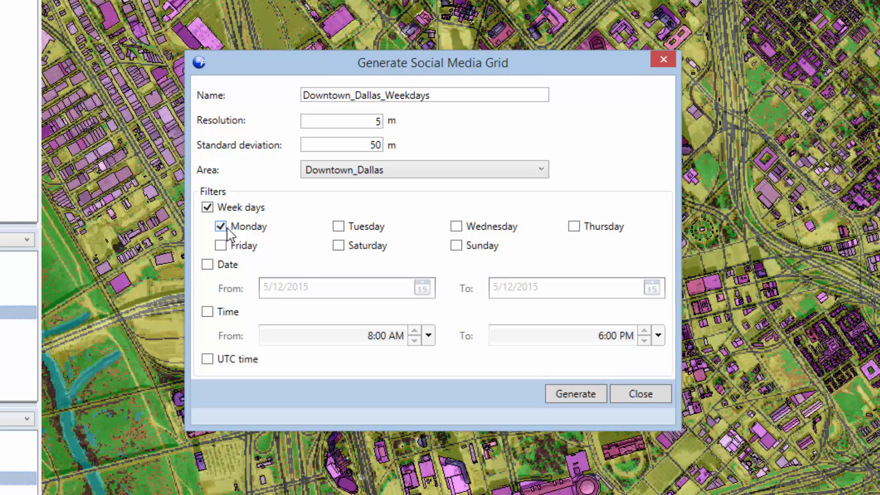
{"action": "left_click", "coordinate": [339, 227]}
{"action": "left_click", "coordinate": [456, 227]}
{"action": "left_click", "coordinate": [573, 227]}
{"action": "left_click", "coordinate": [220, 246]}
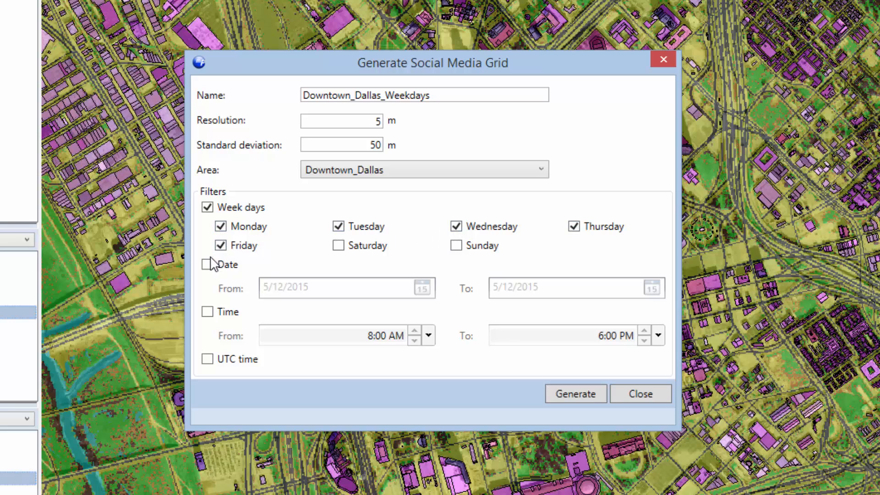
- Filter the weekday grid by date from 1/1/2015 to 3/31/2015 and enable its time filter for 8:00 AM to 6:00 PM
{"action": "left_click", "coordinate": [207, 265]}
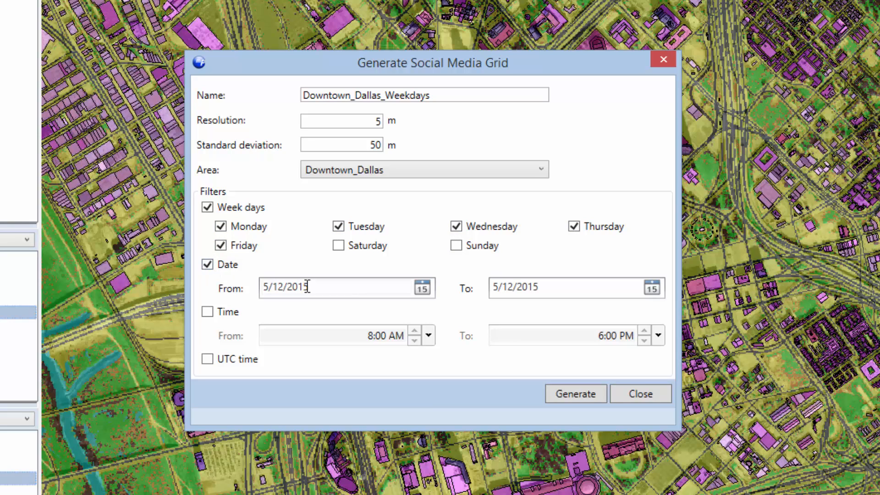
{"action": "left_click", "coordinate": [422, 287]}
{"action": "left_click", "coordinate": [280, 309]}
{"action": "left_click", "coordinate": [280, 308]}
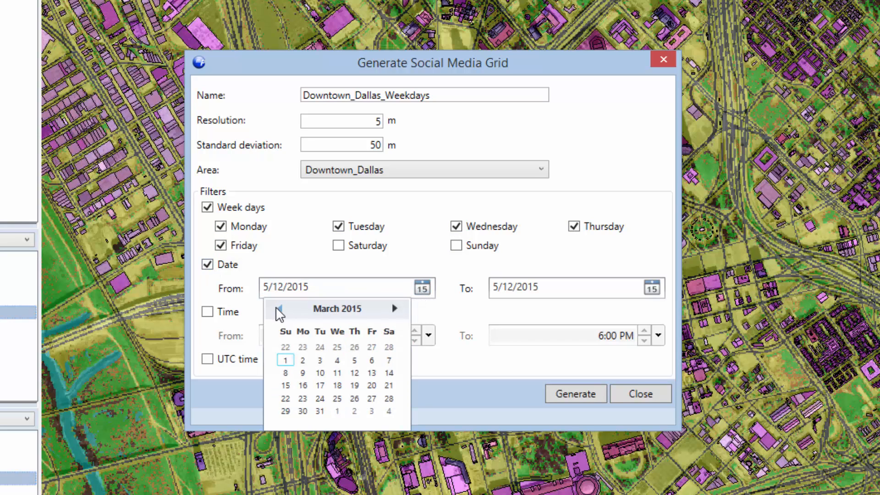
{"action": "left_click", "coordinate": [279, 309]}
{"action": "left_click", "coordinate": [280, 308]}
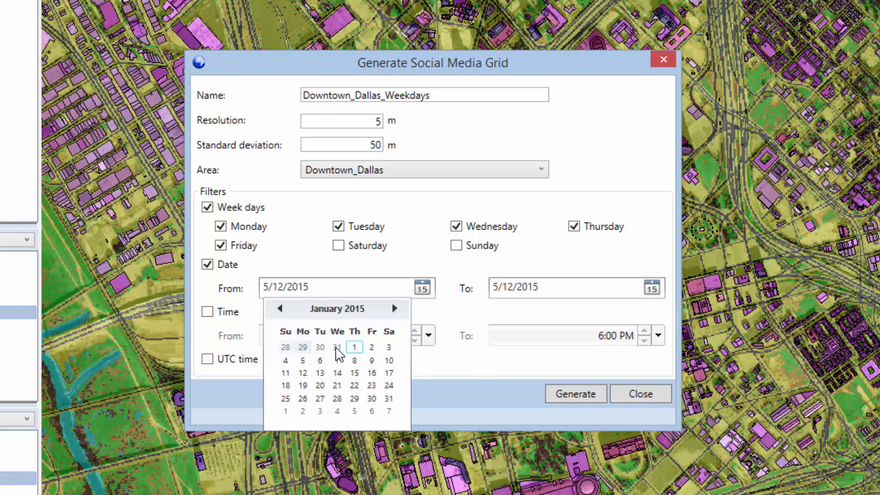
{"action": "left_click", "coordinate": [352, 347]}
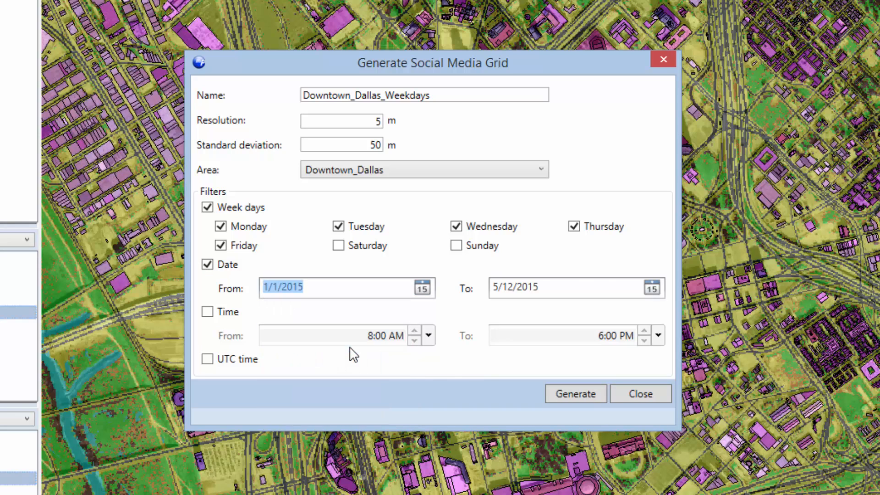
{"action": "left_click", "coordinate": [647, 288]}
{"action": "left_click", "coordinate": [510, 308]}
{"action": "left_click", "coordinate": [509, 309]}
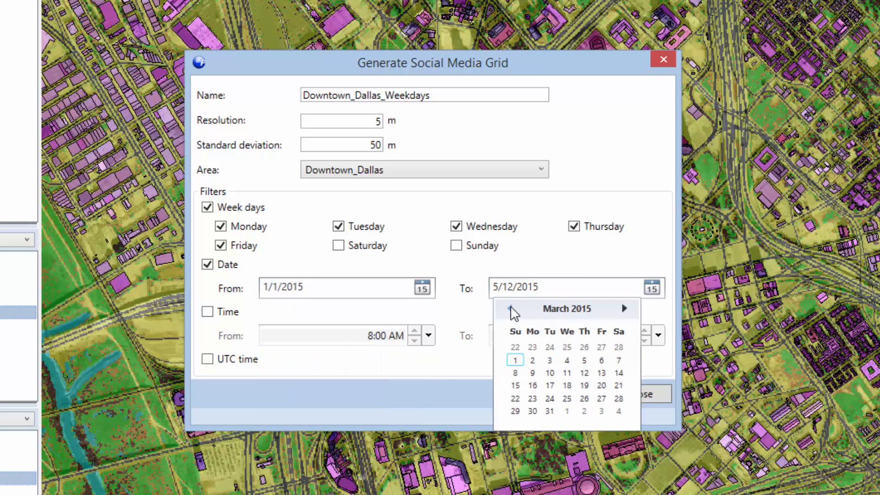
{"action": "left_click", "coordinate": [550, 410]}
{"action": "left_click", "coordinate": [229, 313]}
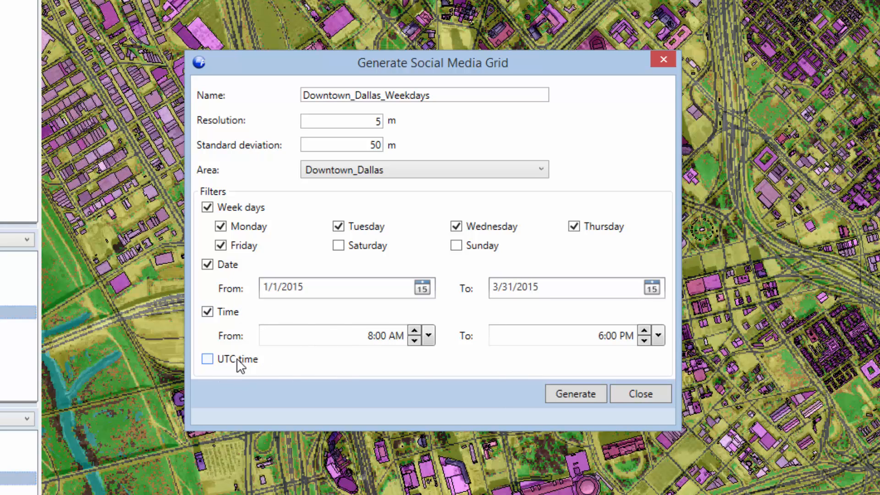
- Generate the Downtown_Dallas_Weekdays grid and display it in the map
{"action": "left_click", "coordinate": [566, 396]}
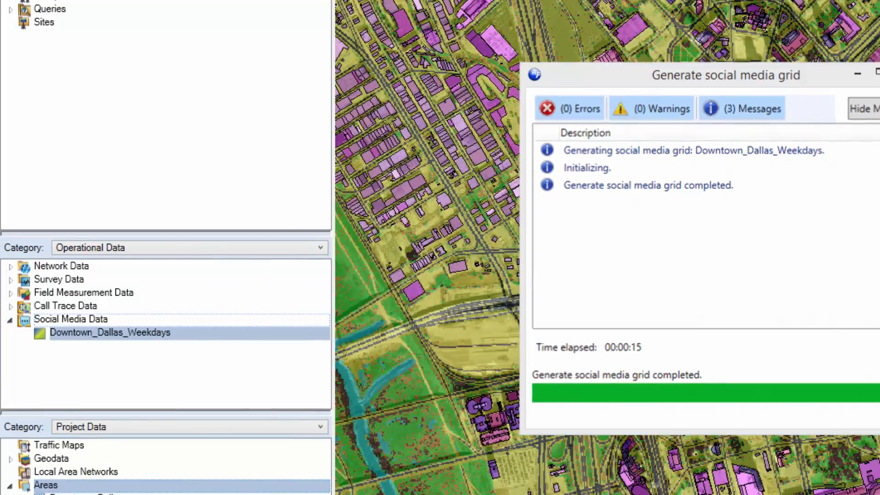
{"action": "left_click", "coordinate": [613, 410]}
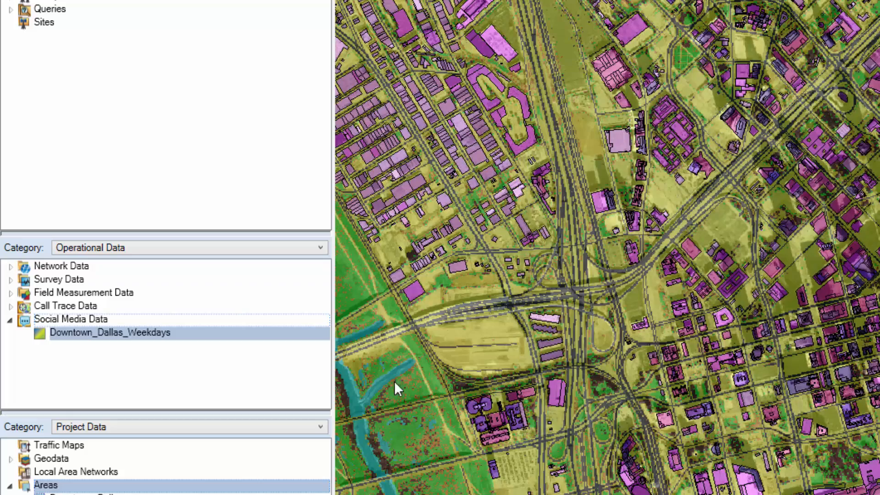
{"action": "right_click", "coordinate": [105, 341]}
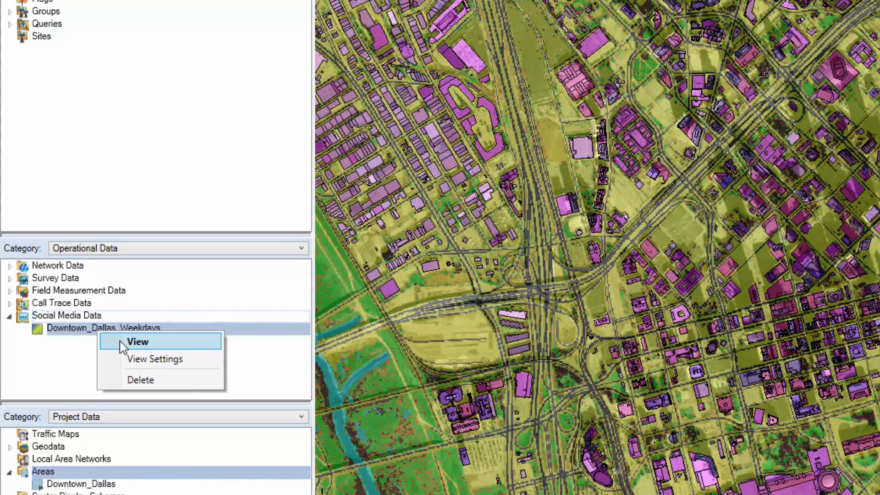
{"action": "left_click", "coordinate": [131, 352]}
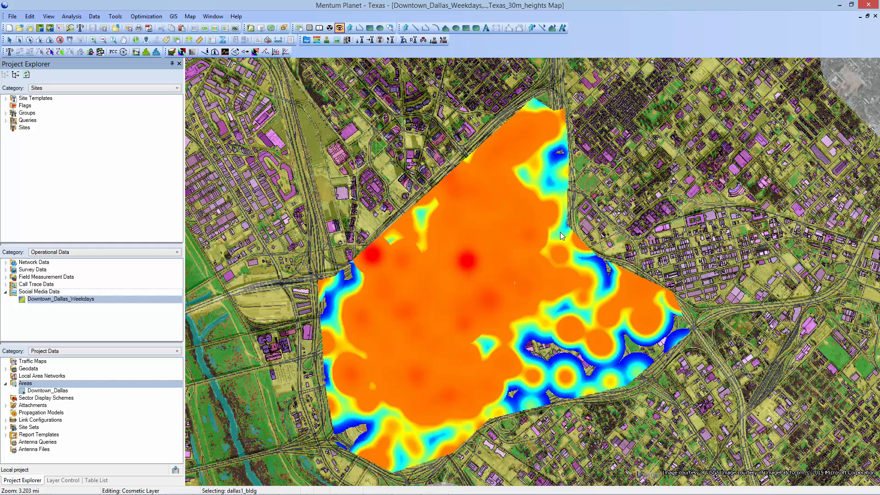
- Start a second social media grid and name it Downtown_Dallas_WeekEnd
{"action": "left_click", "coordinate": [43, 293]}
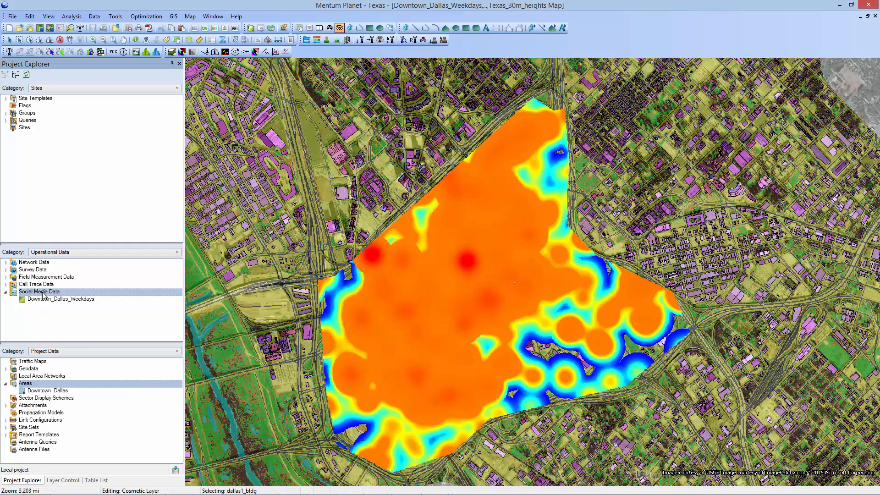
{"action": "right_click", "coordinate": [43, 293]}
{"action": "left_click", "coordinate": [65, 299]}
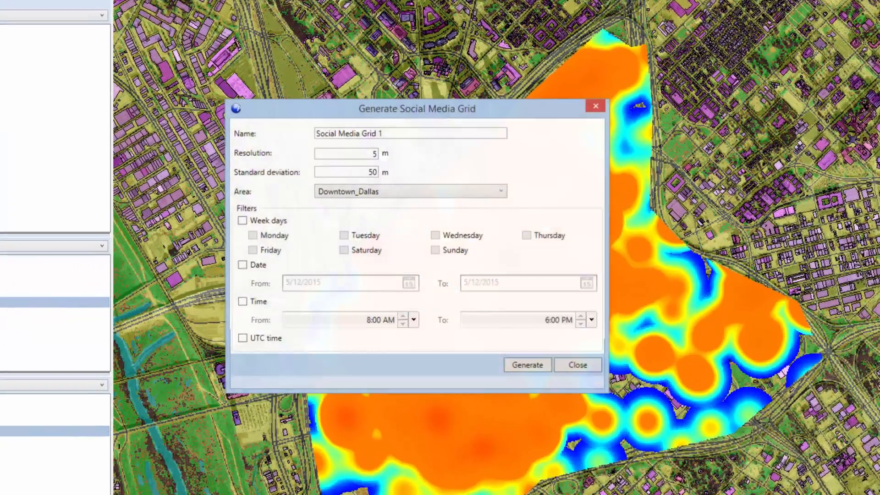
{"action": "left_click_drag", "start_coordinate": [405, 131], "coordinate": [301, 137]}
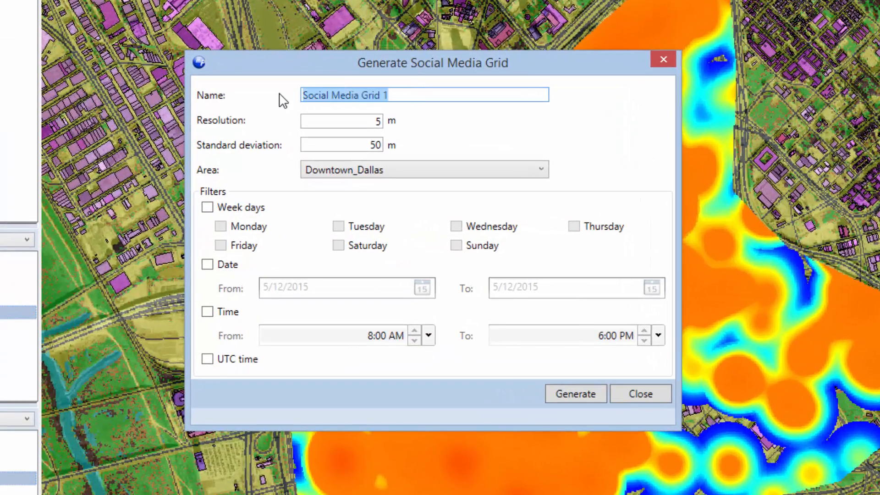
{"action": "type", "text": "Do"}
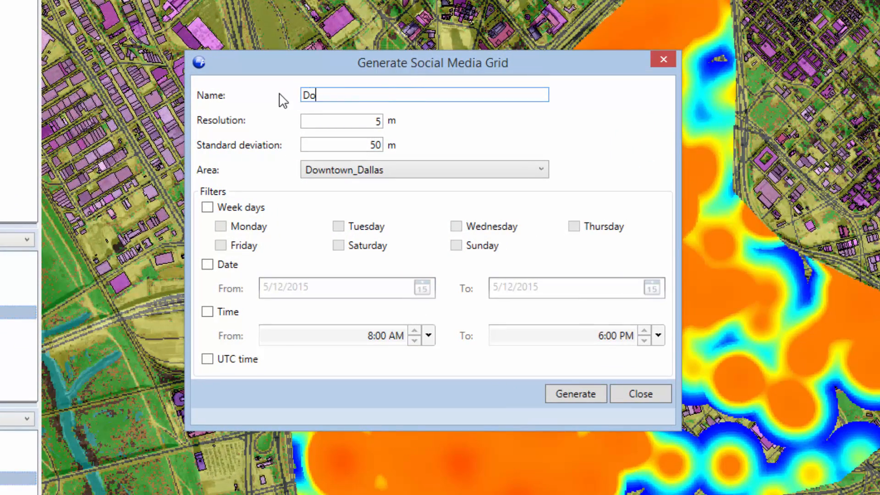
{"action": "type", "text": "wntown_Dallas_WeekEnd"}
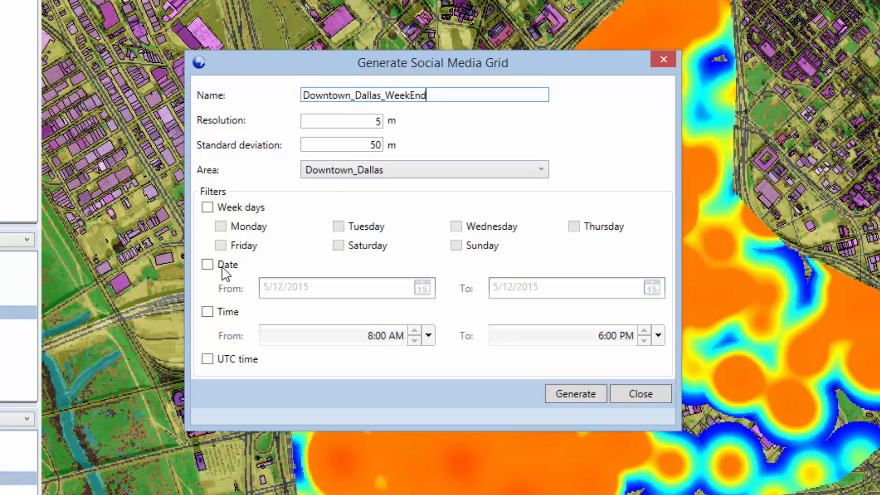
- Enable the week days filter for the weekend grid and include only Saturday and Sunday
{"action": "left_click", "coordinate": [207, 207]}
{"action": "left_click", "coordinate": [348, 250]}
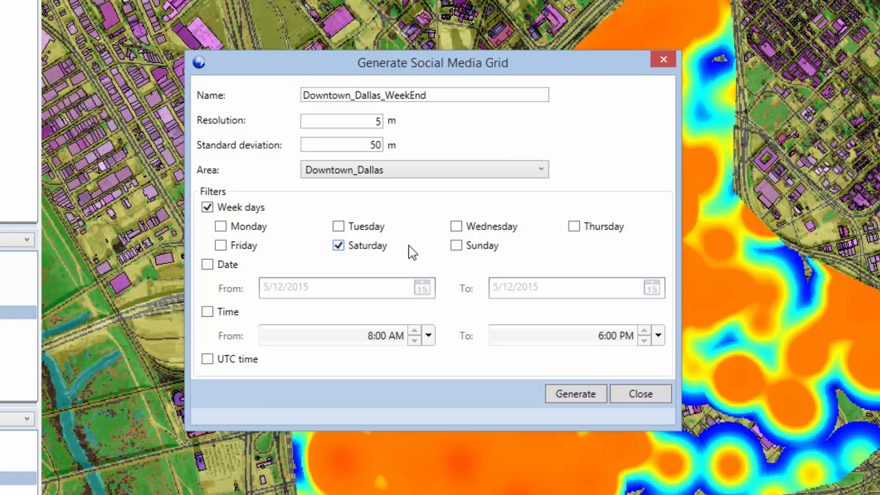
{"action": "left_click", "coordinate": [459, 246]}
- Enable the date filter for the weekend grid and set the range from 1/1/2015 to 3/31/2015
{"action": "left_click", "coordinate": [220, 265]}
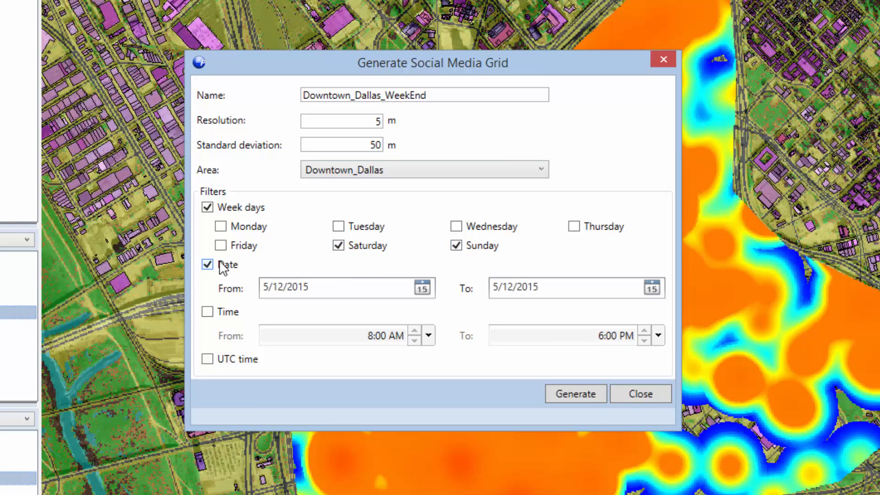
{"action": "left_click", "coordinate": [422, 288]}
{"action": "left_click", "coordinate": [279, 308]}
{"action": "left_click", "coordinate": [279, 308]}
{"action": "left_click", "coordinate": [279, 308]}
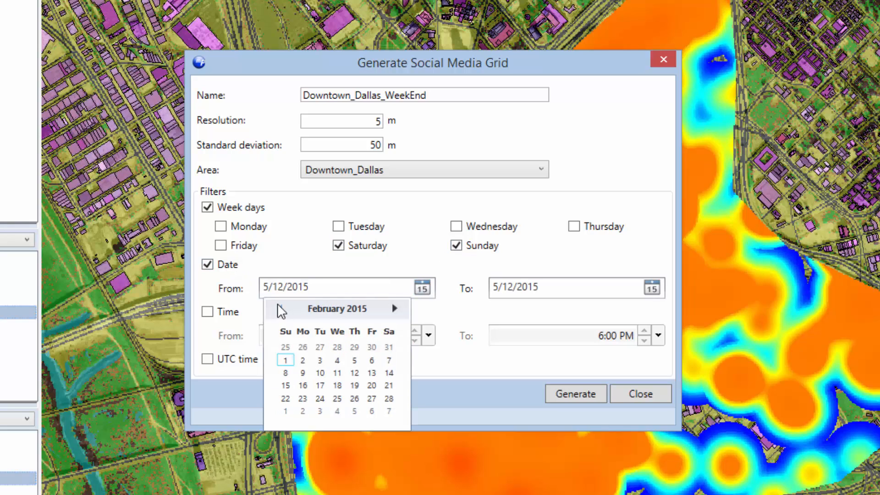
{"action": "left_click", "coordinate": [279, 309]}
{"action": "left_click", "coordinate": [355, 348]}
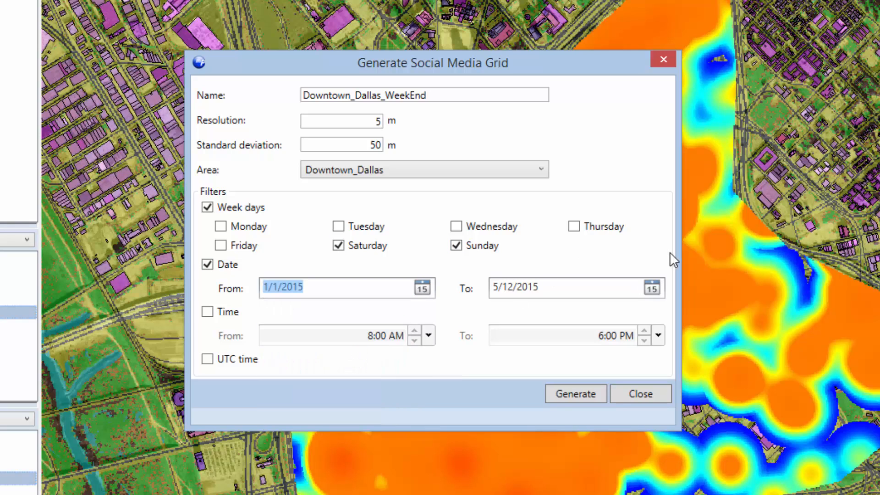
{"action": "left_click", "coordinate": [652, 288]}
{"action": "left_click", "coordinate": [510, 308]}
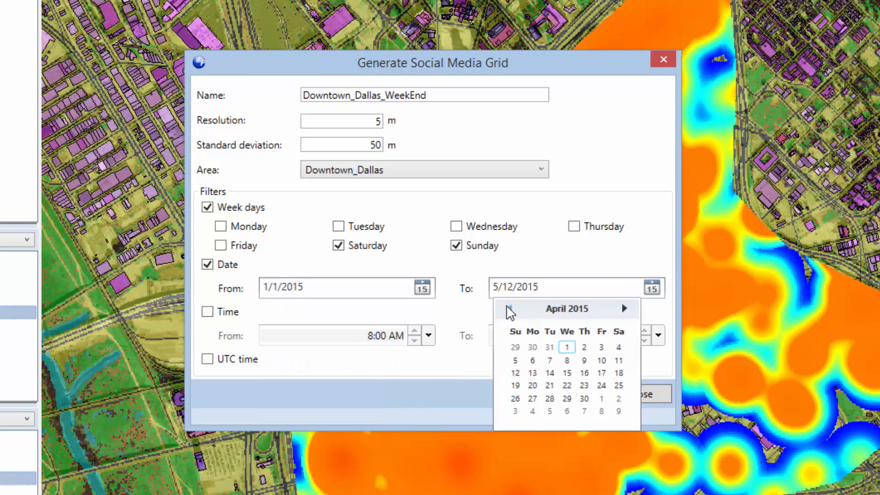
{"action": "left_click", "coordinate": [509, 308]}
{"action": "left_click", "coordinate": [550, 411]}
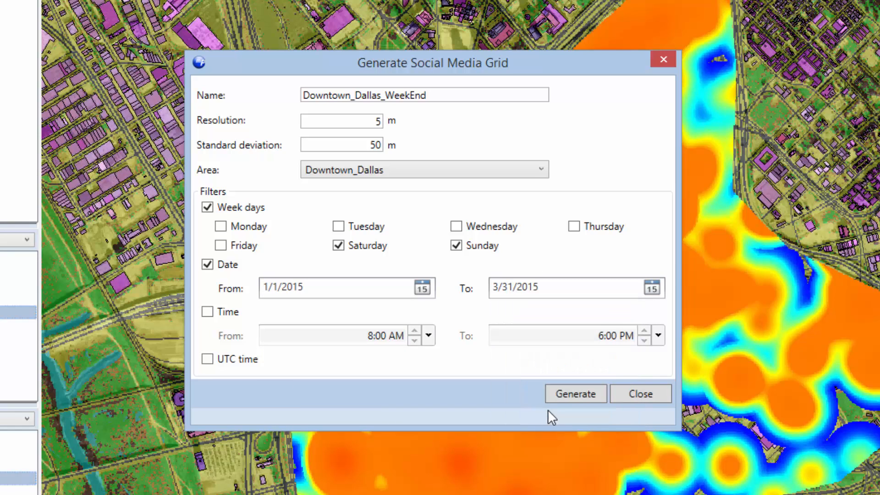
- Enable the time filter for 8:00 AM to 6:00 PM and generate the Downtown_Dallas_WeekEnd grid
{"action": "left_click", "coordinate": [228, 311]}
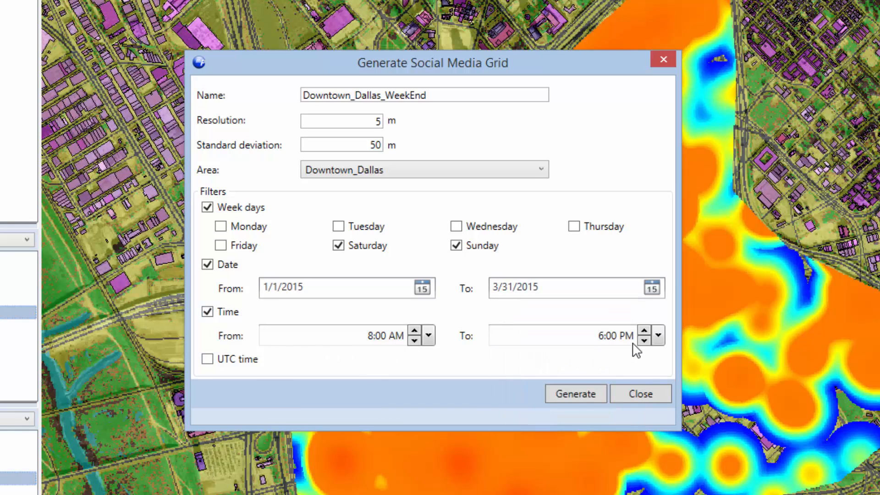
{"action": "left_click", "coordinate": [584, 394]}
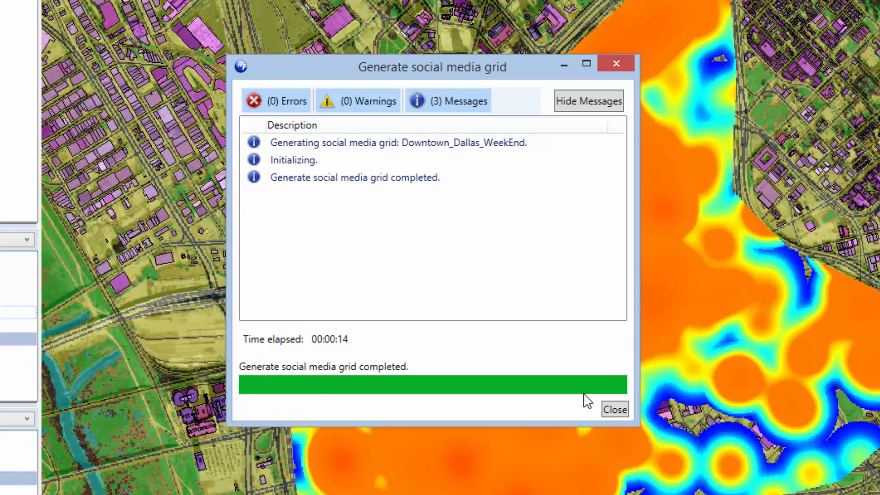
{"action": "left_click", "coordinate": [605, 410]}
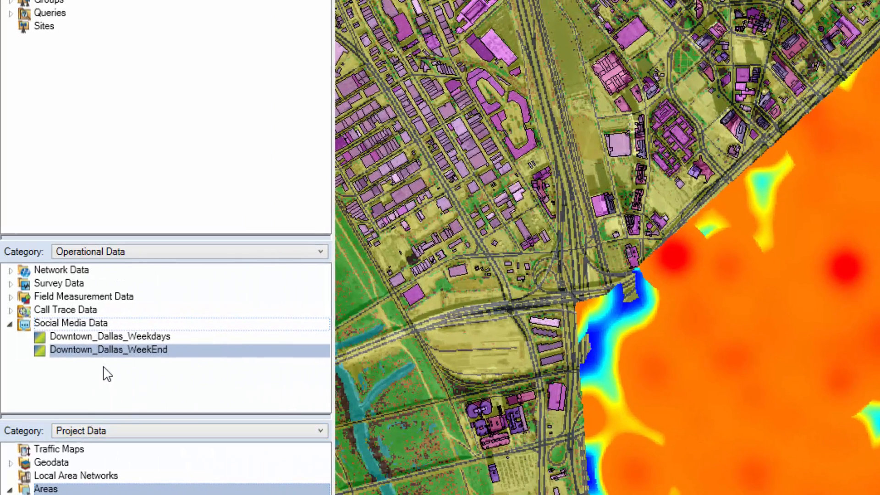
- Display the Downtown_Dallas_WeekEnd social media grid on the map
{"action": "right_click", "coordinate": [106, 348]}
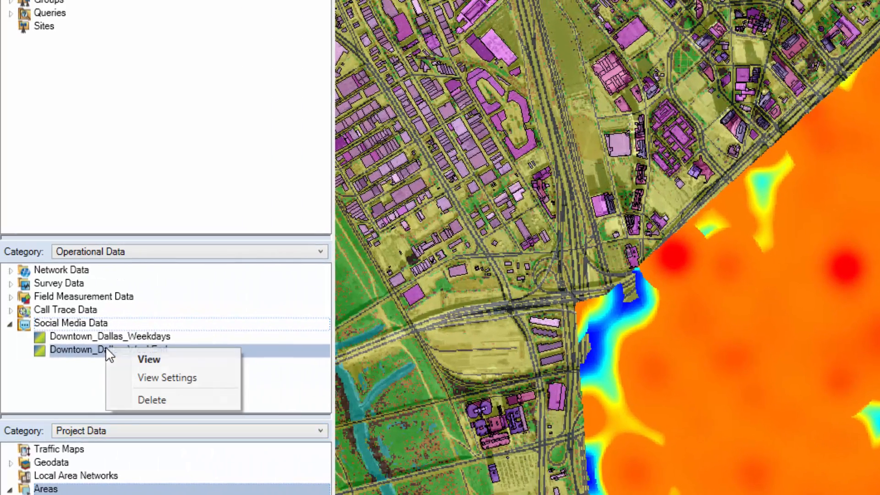
{"action": "left_click", "coordinate": [127, 361]}
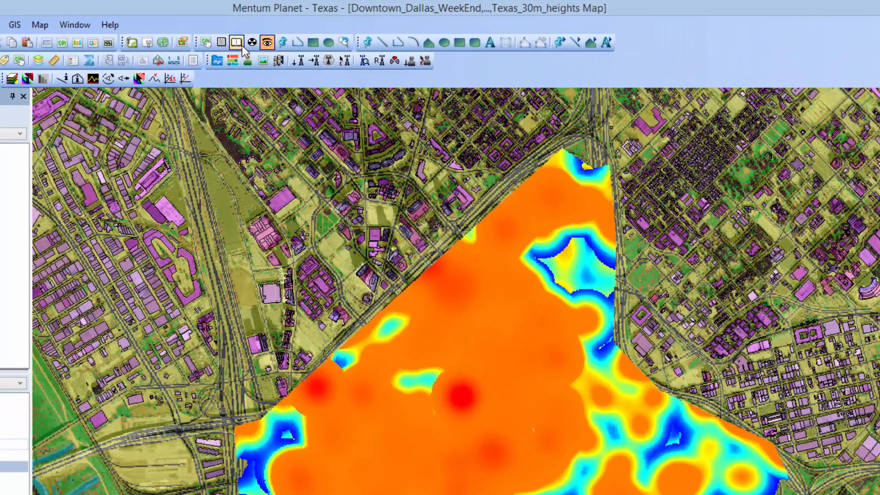
- Set up two tiled windows of the current map, with map center and zoom always synchronized
{"action": "left_click", "coordinate": [250, 44]}
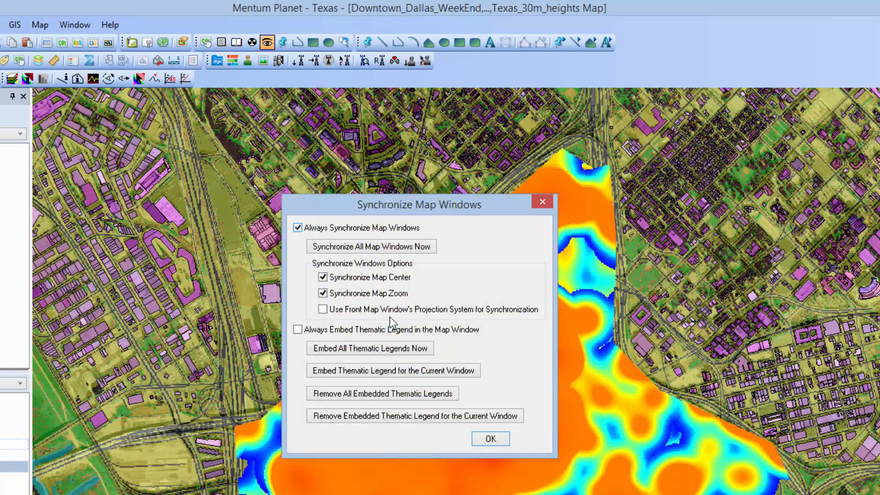
{"action": "left_click", "coordinate": [476, 439]}
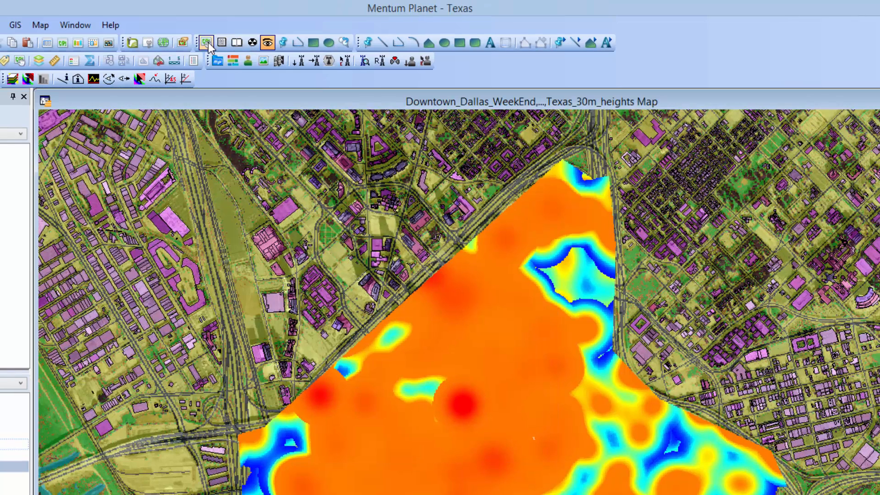
{"action": "left_click", "coordinate": [207, 43]}
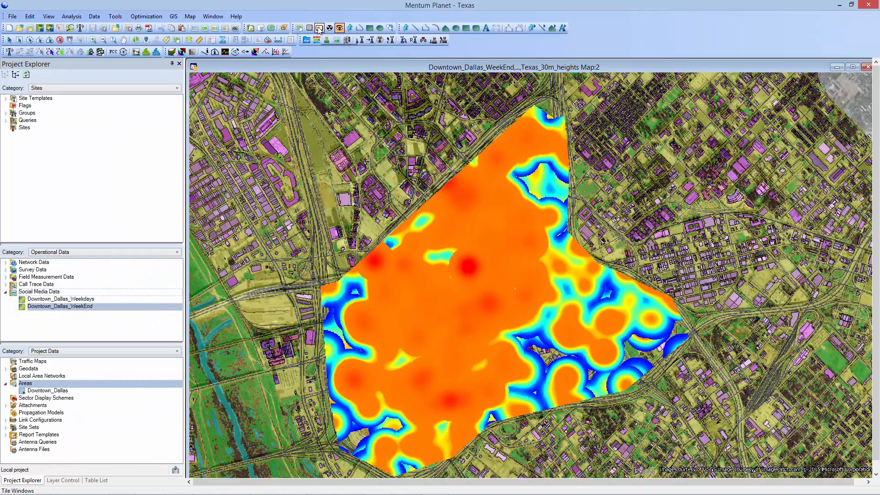
{"action": "left_click", "coordinate": [319, 28]}
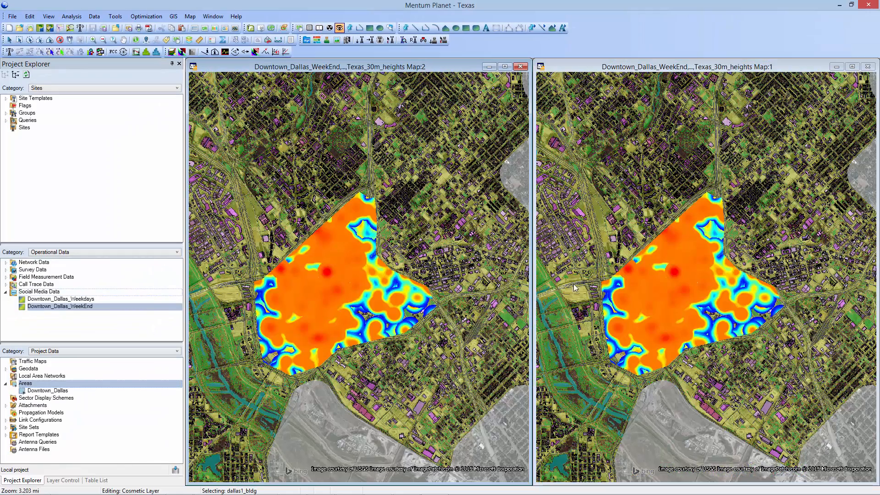
- Hide the Downtown_Dallas_Weekdays layer in Map:2 and the Downtown_Dallas_WeekEnd layer in Map:1
{"action": "left_click", "coordinate": [62, 480]}
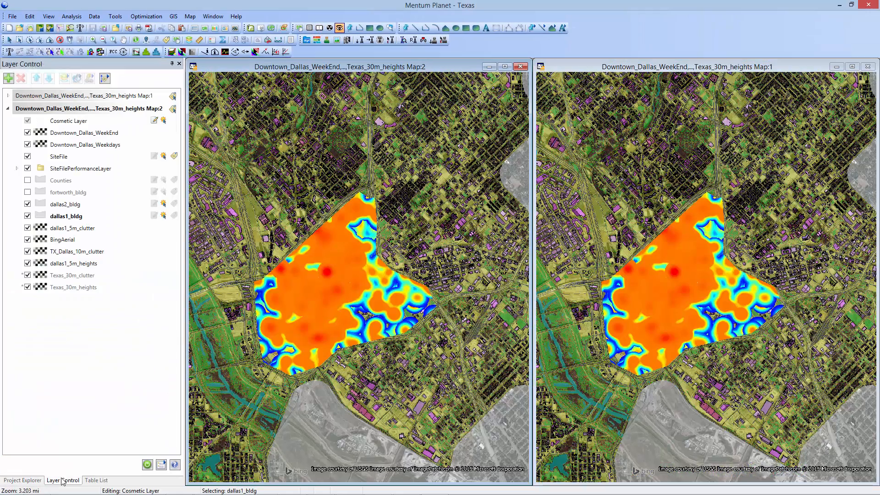
{"action": "left_click", "coordinate": [27, 145]}
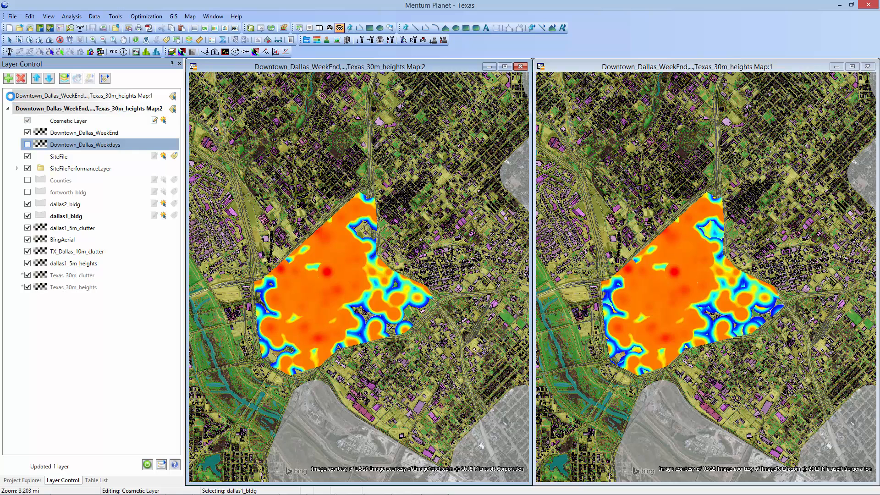
{"action": "left_click", "coordinate": [8, 96]}
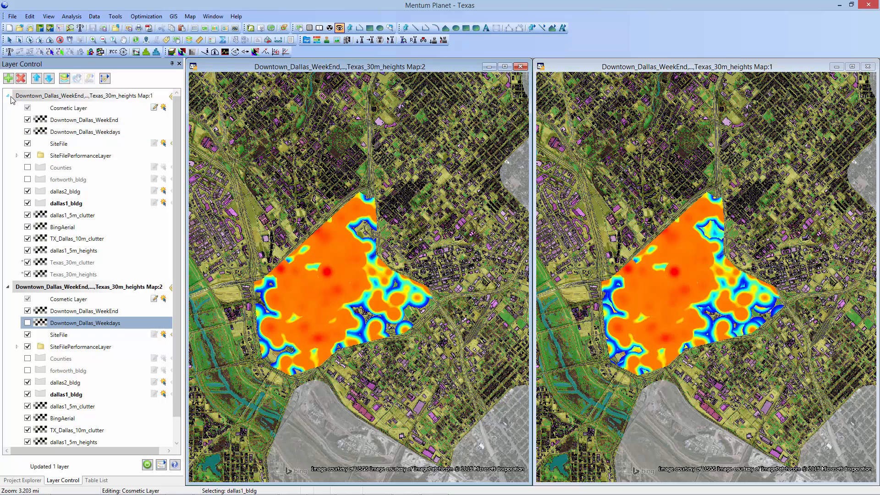
{"action": "left_click", "coordinate": [27, 119]}
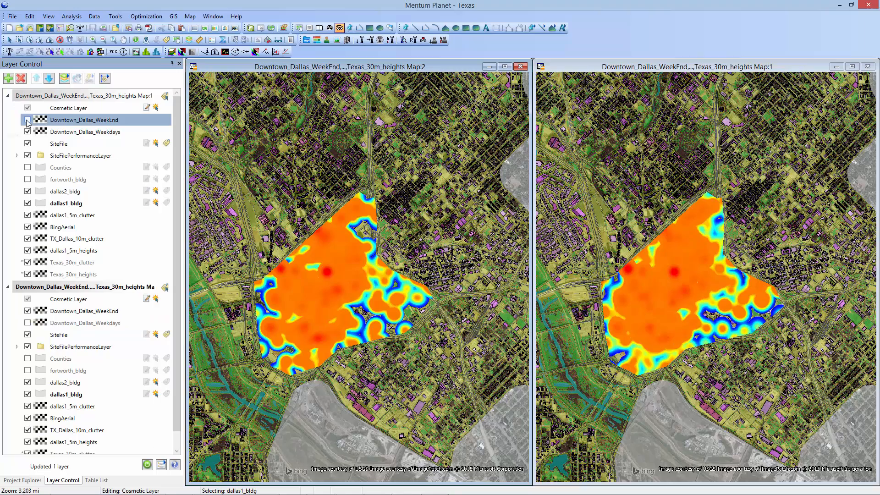
- Set the translucency of the Downtown_Dallas_Weekdays layer in Map:1 to 50%
{"action": "double_click", "coordinate": [67, 133]}
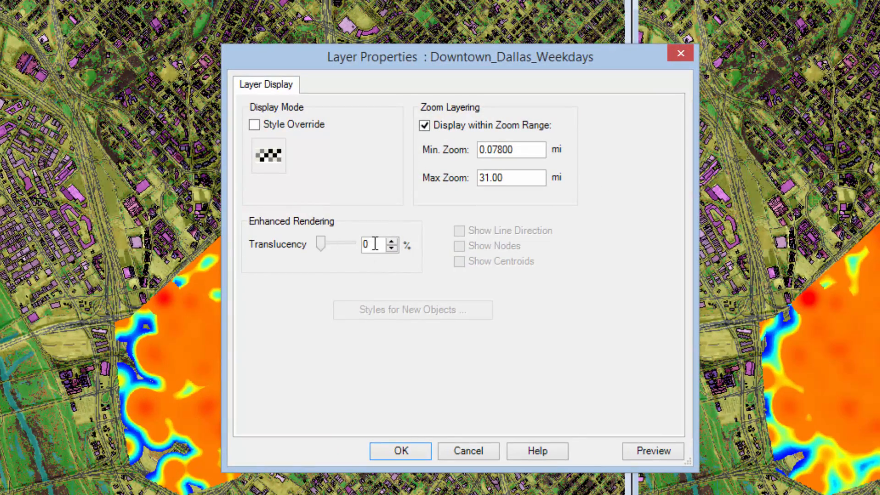
{"action": "left_click_drag", "start_coordinate": [375, 244], "coordinate": [357, 242]}
{"action": "type", "text": "50"}
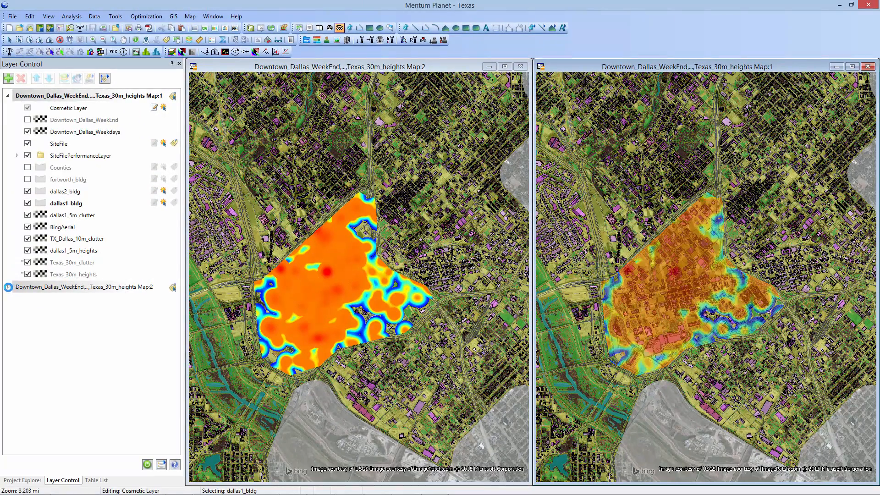
- Set the translucency of the Downtown_Dallas_WeekEnd layer in Map:2 to 50%
{"action": "left_click", "coordinate": [8, 287]}
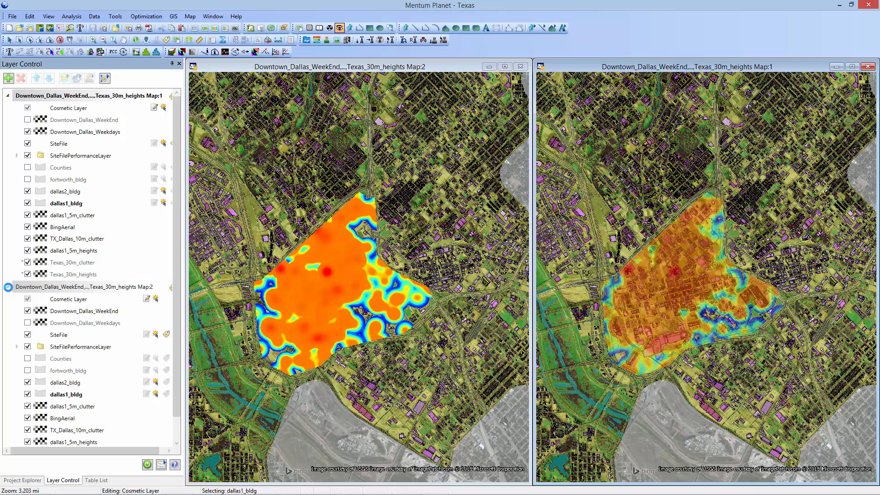
{"action": "double_click", "coordinate": [65, 311]}
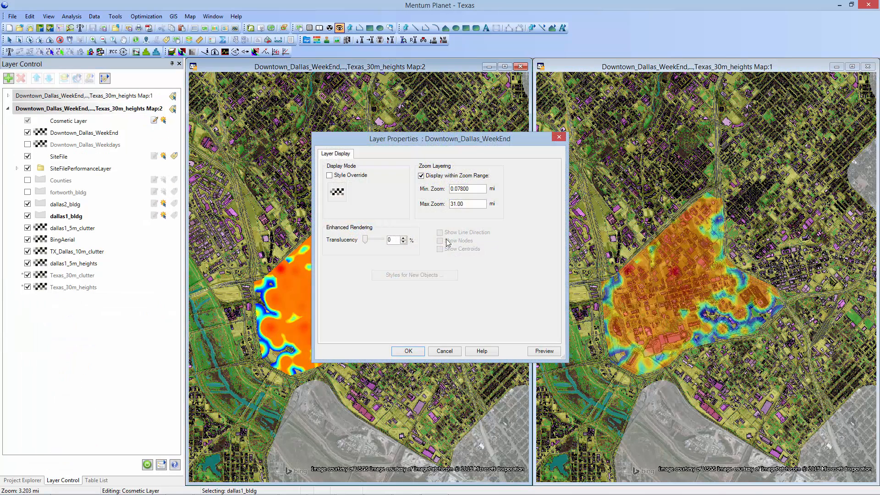
{"action": "left_click_drag", "start_coordinate": [394, 241], "coordinate": [382, 240]}
{"action": "type", "text": "50"}
{"action": "left_click", "coordinate": [408, 352]}
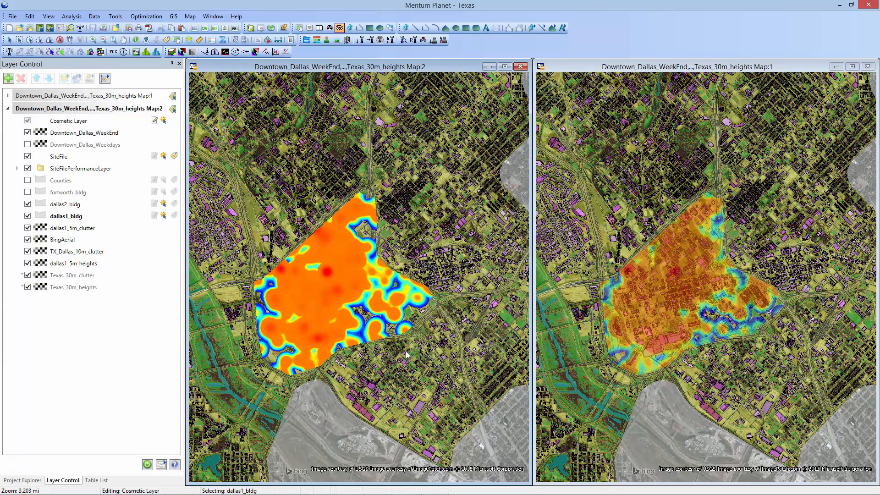
- Compare the weekday and weekend grids close up over downtown, and return to the project's data overview
{"action": "left_click", "coordinate": [330, 303]}
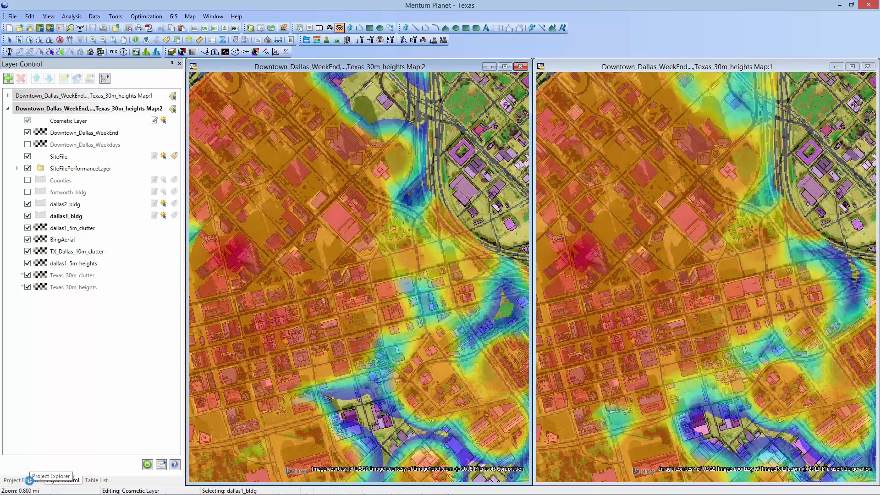
{"action": "left_click", "coordinate": [29, 480]}
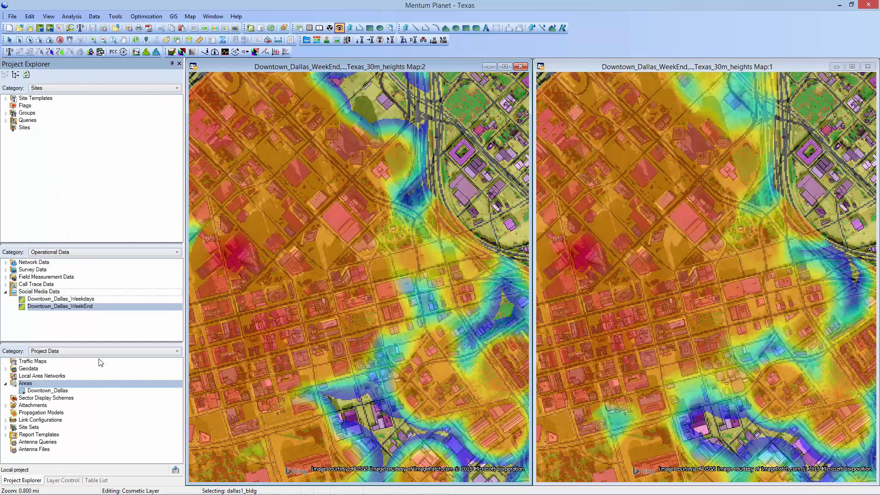